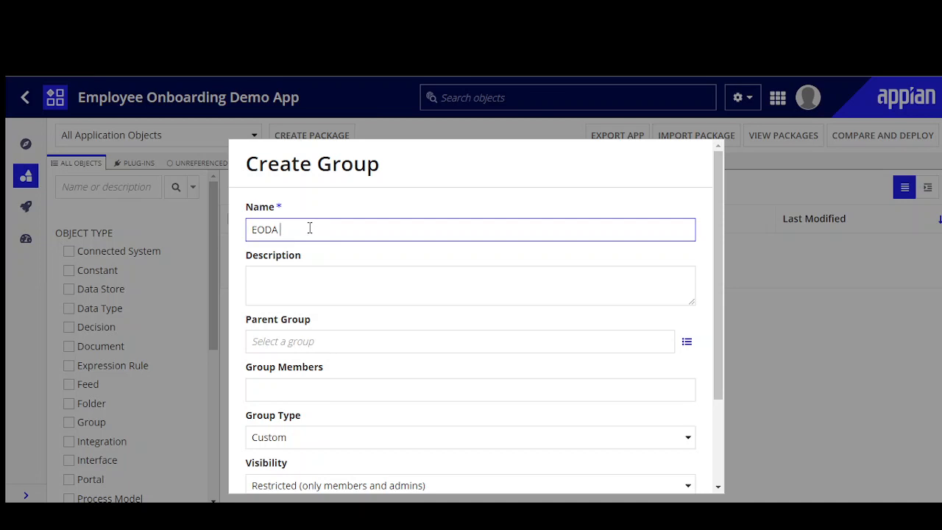
Create a custom group named EODA All Users with the default settings and save its security unchanged
text(All Users)
click(343, 301)
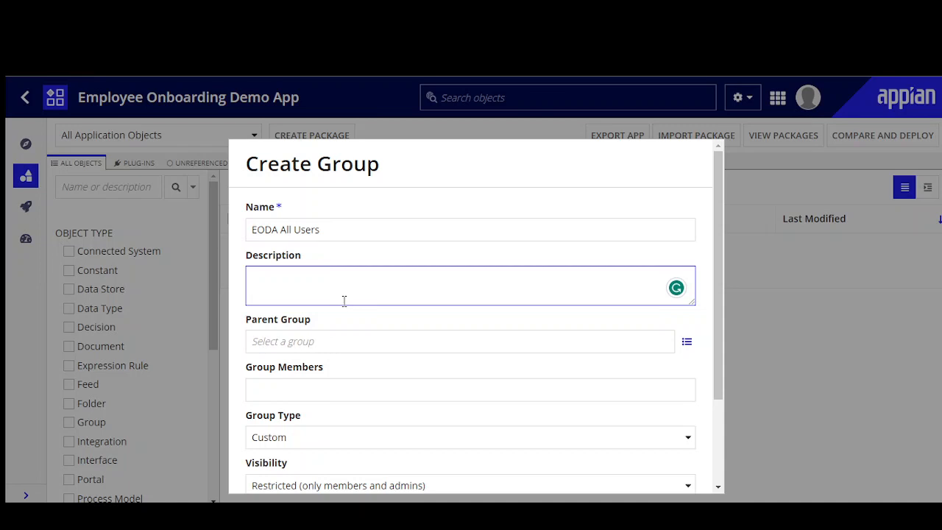
scroll(344, 301, down, 1)
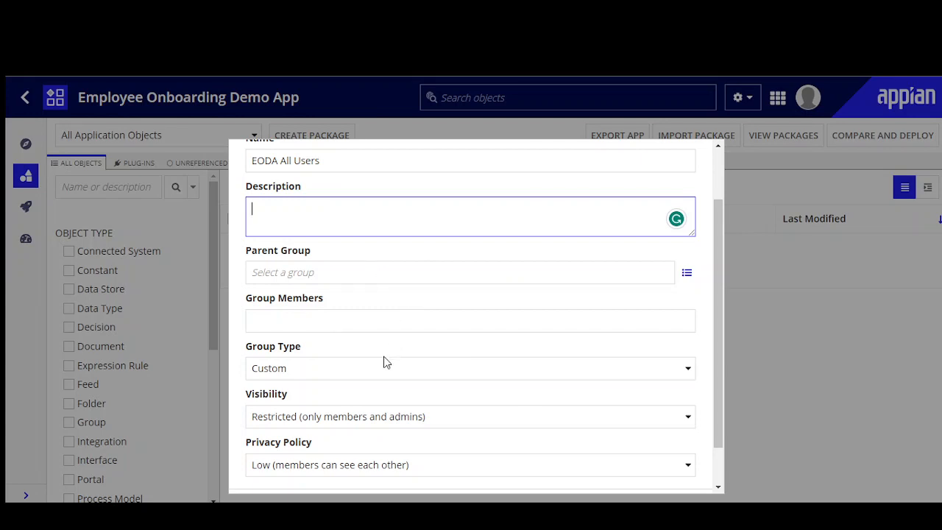
scroll(384, 363, down, 1)
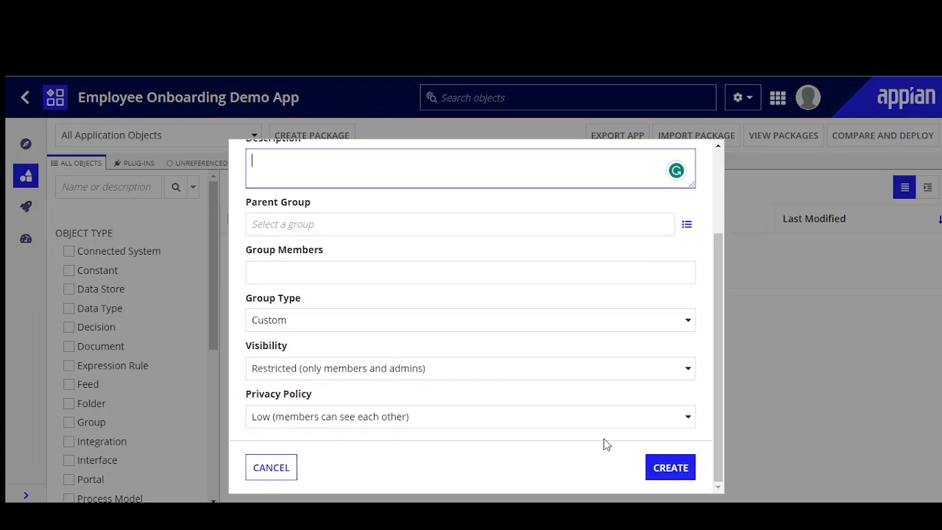
click(662, 472)
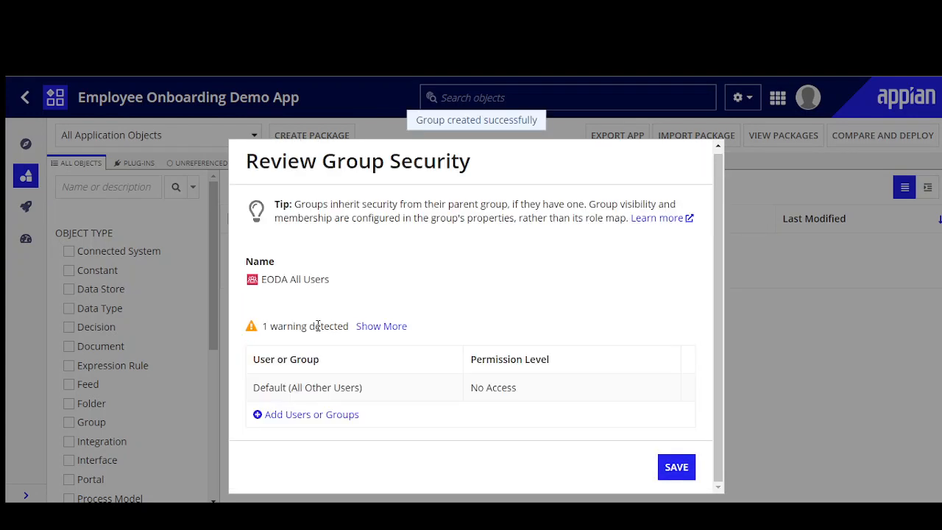
click(676, 467)
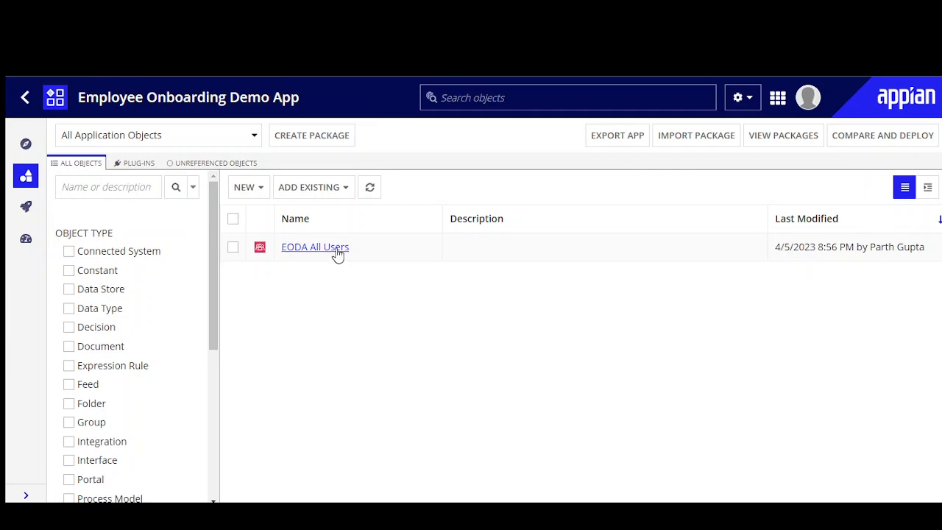
Create the group EODA Admins inside the EODA All Users group and save its inherited security
click(338, 254)
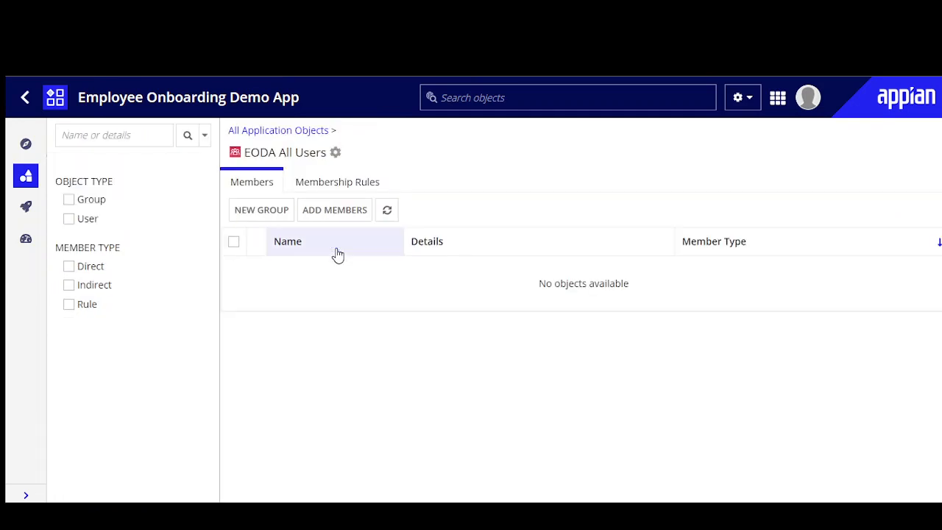
click(250, 221)
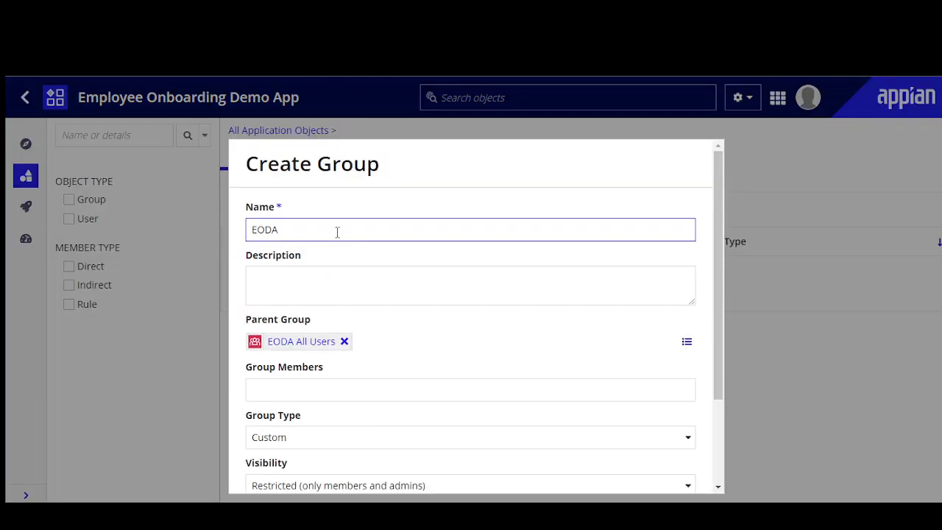
text(Admins)
click(355, 276)
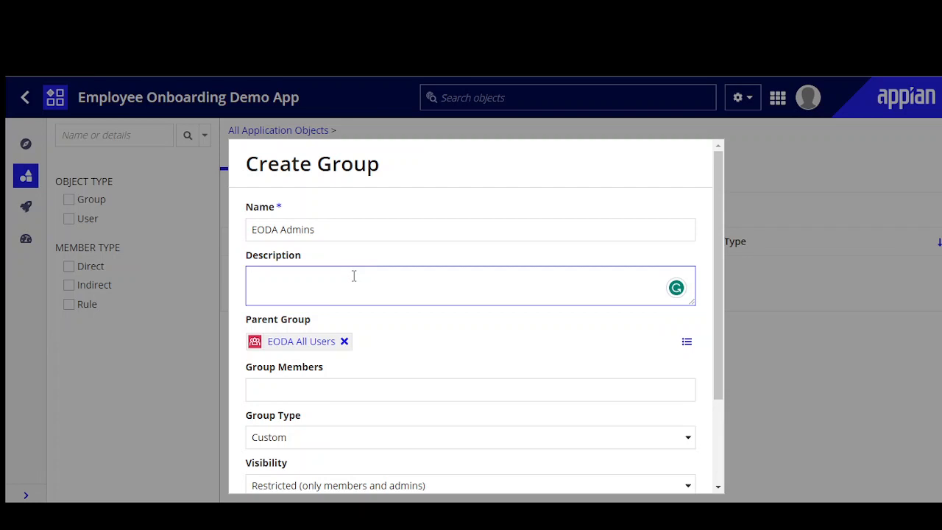
scroll(354, 276, down, 5)
click(681, 471)
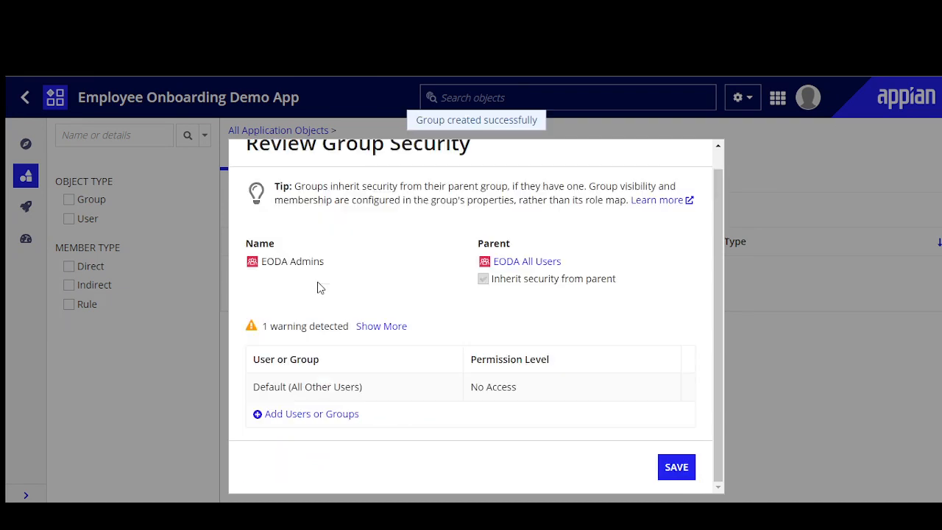
click(681, 473)
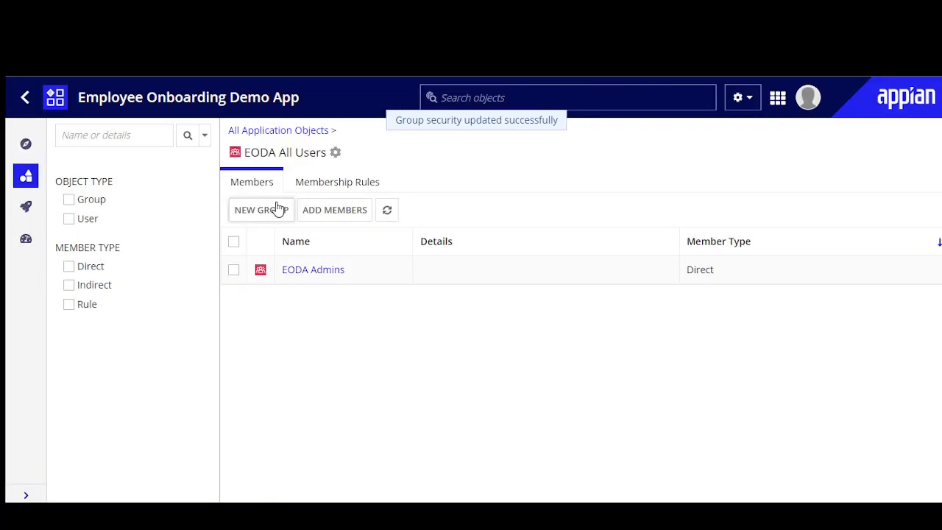
Create a second child group of EODA All Users named EODA Designers and save its inherited security
click(276, 214)
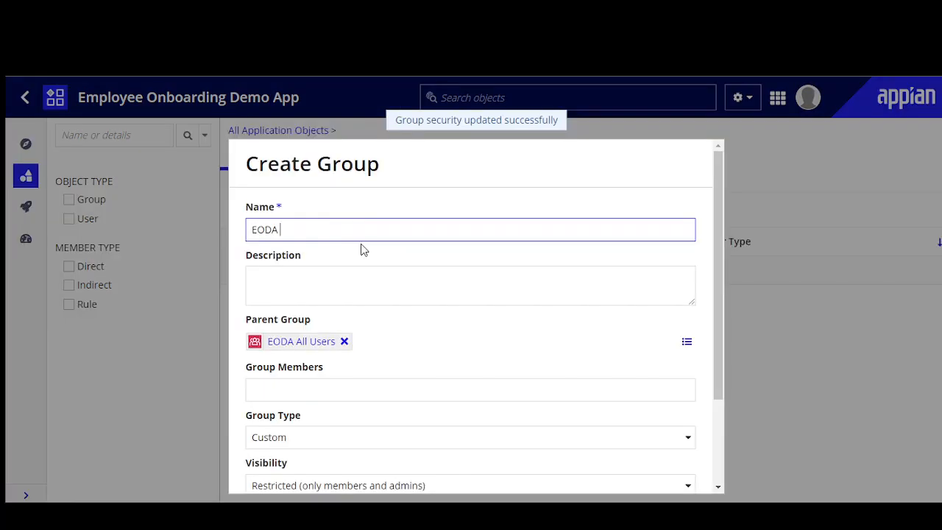
text(Desig)
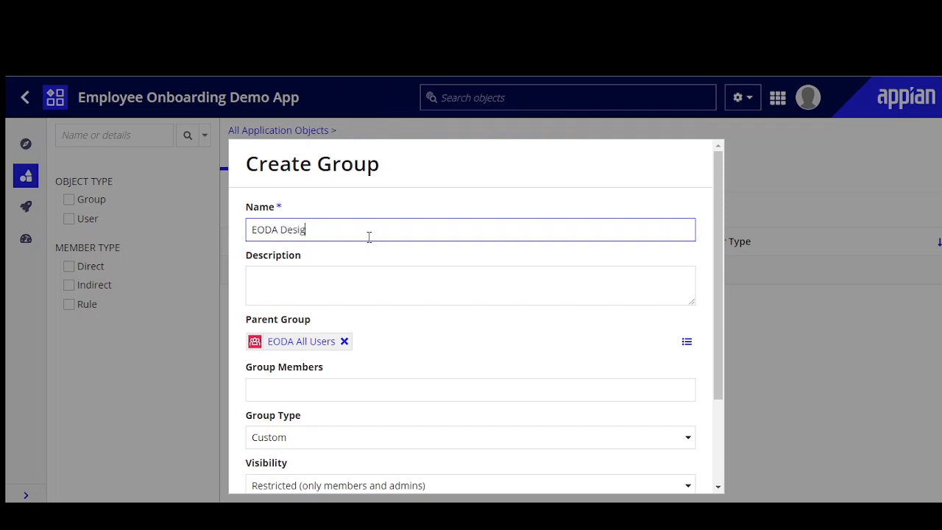
text(ners)
scroll(490, 375, down, 3)
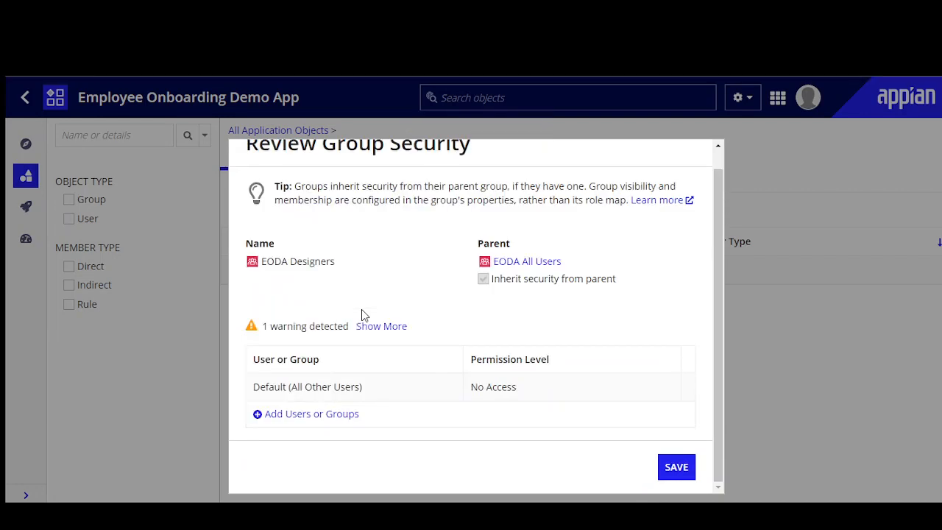
click(674, 470)
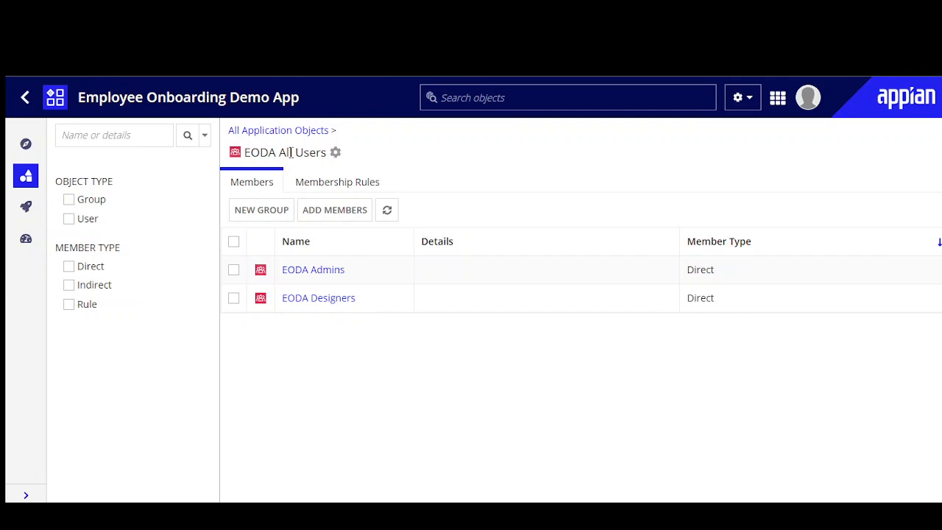
Return to the application's object list and add EODA All Users as Viewer in the application security
click(267, 138)
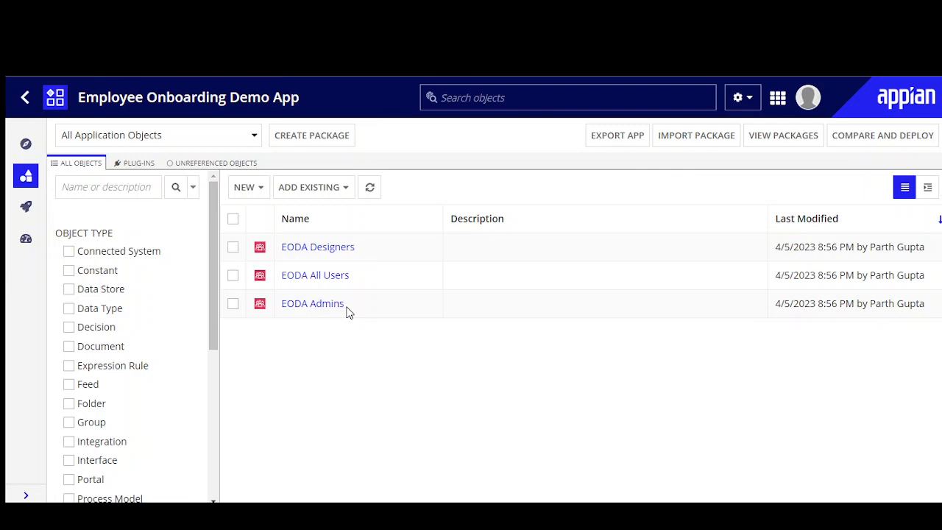
click(759, 98)
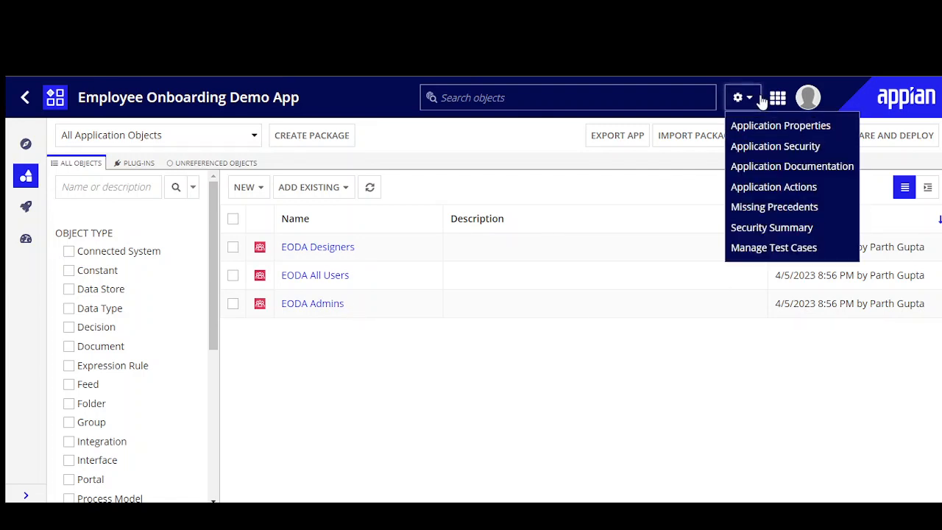
click(768, 146)
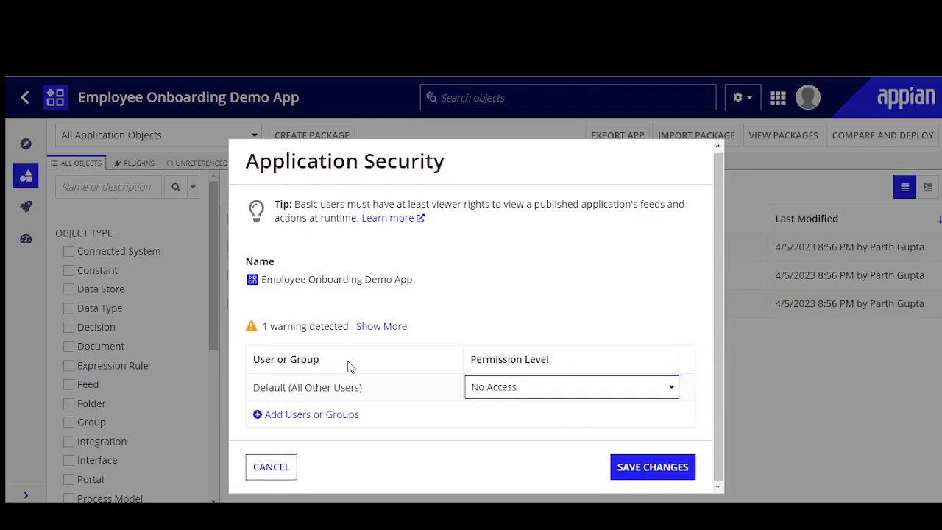
click(328, 416)
scroll(383, 401, down, 1)
click(352, 387)
text(eoda)
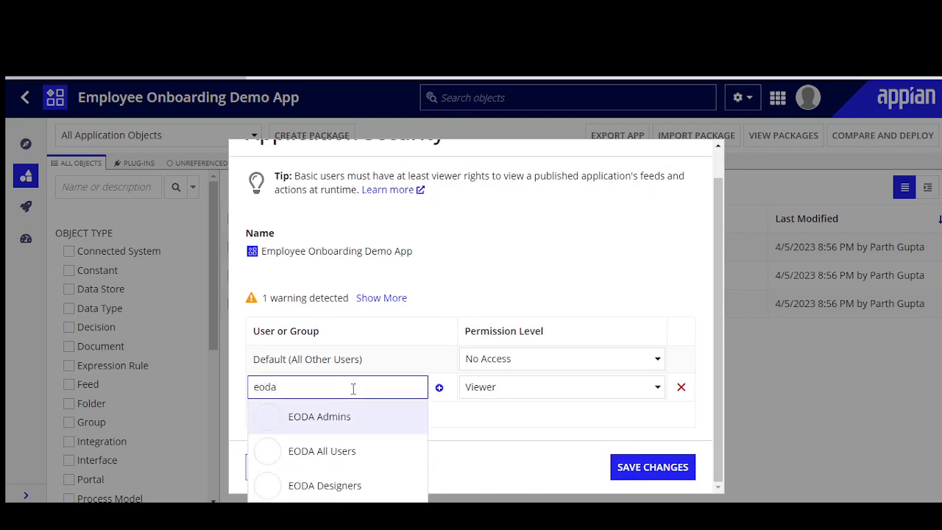
key(Down)
key(Return)
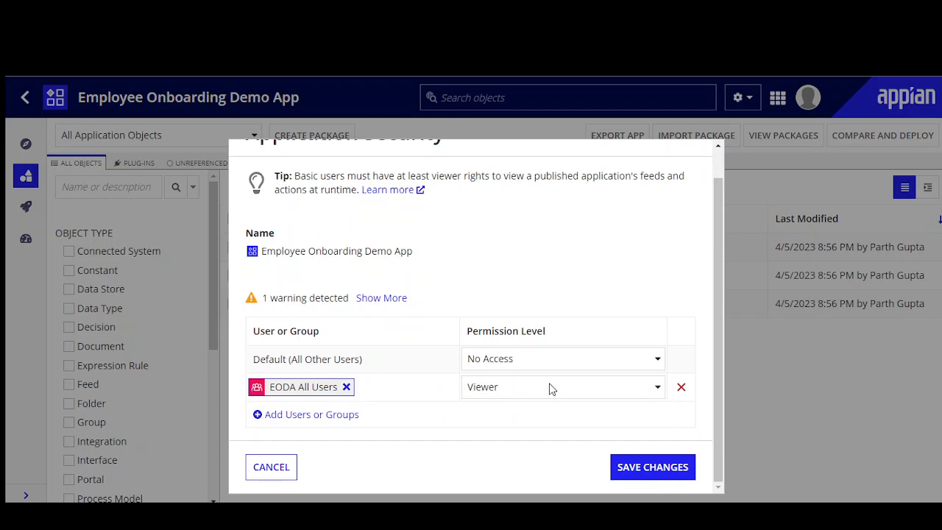
Add the EODA Admins group to the application security with the Administrator permission level
click(324, 415)
scroll(326, 393, down, 1)
text(eoda)
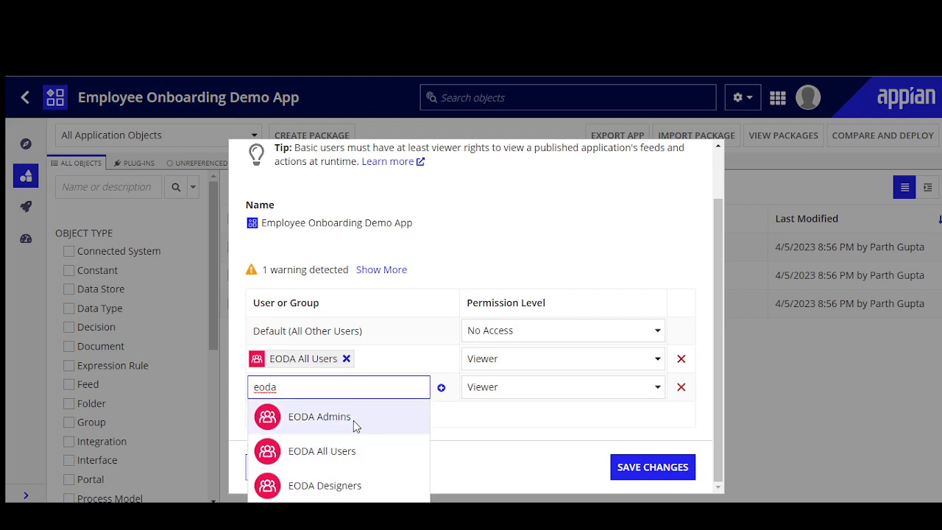
click(353, 421)
click(603, 389)
click(536, 428)
click(518, 388)
click(518, 409)
Add the EODA Designers group with the Editor permission level and save the application security changes
click(329, 415)
text(eoda des)
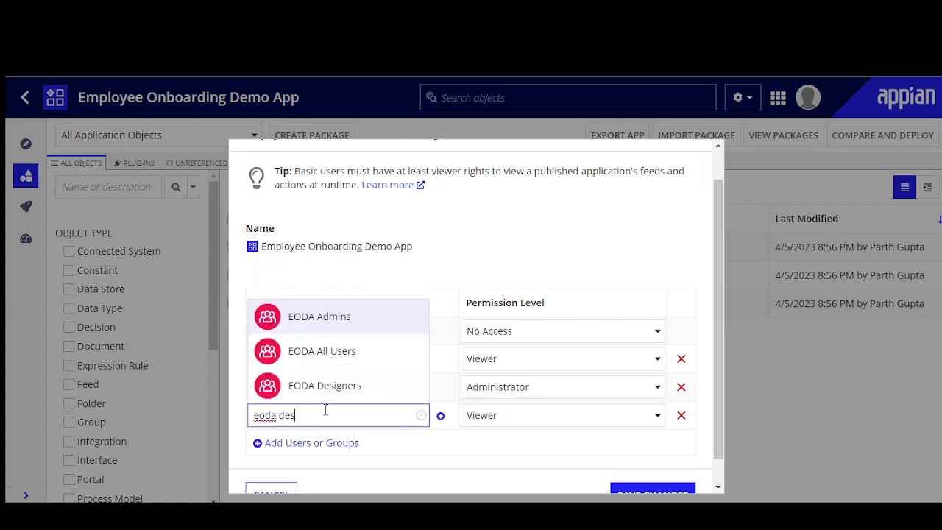
click(339, 445)
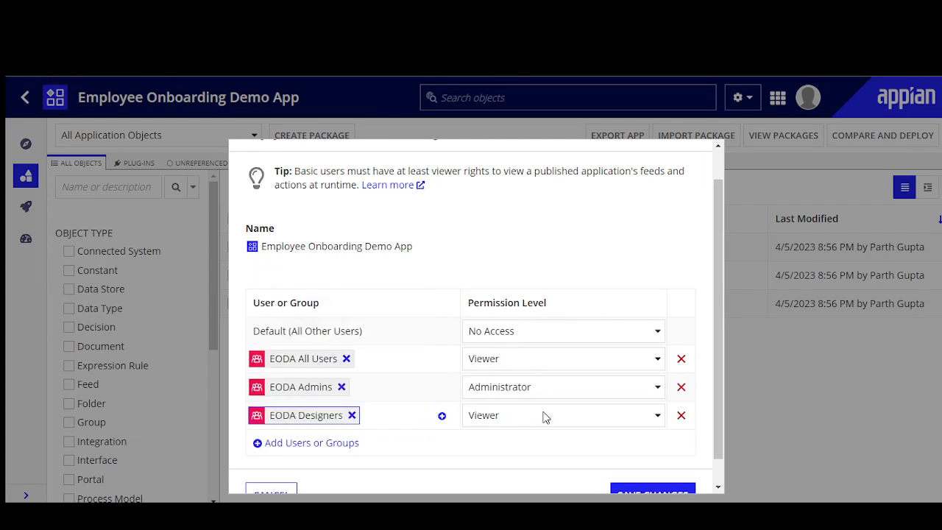
click(543, 417)
click(486, 350)
click(412, 415)
scroll(354, 383, down, 1)
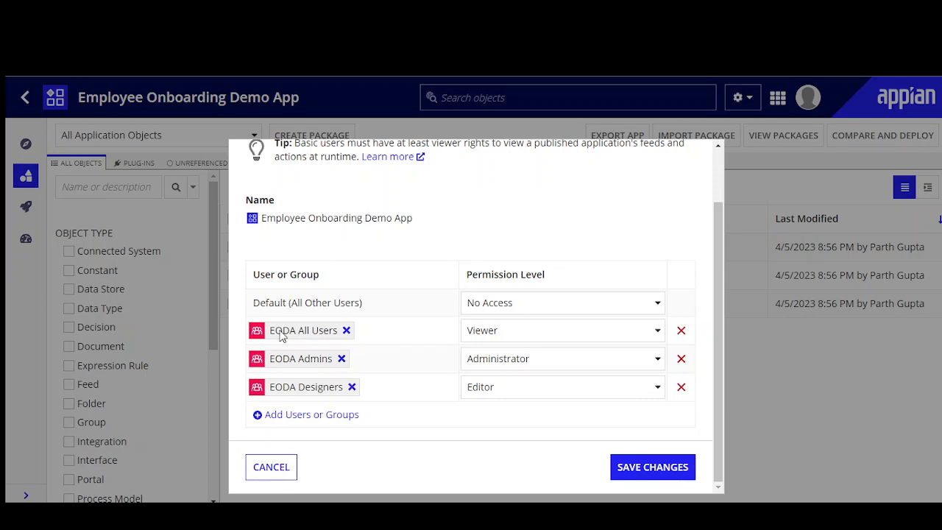
click(623, 475)
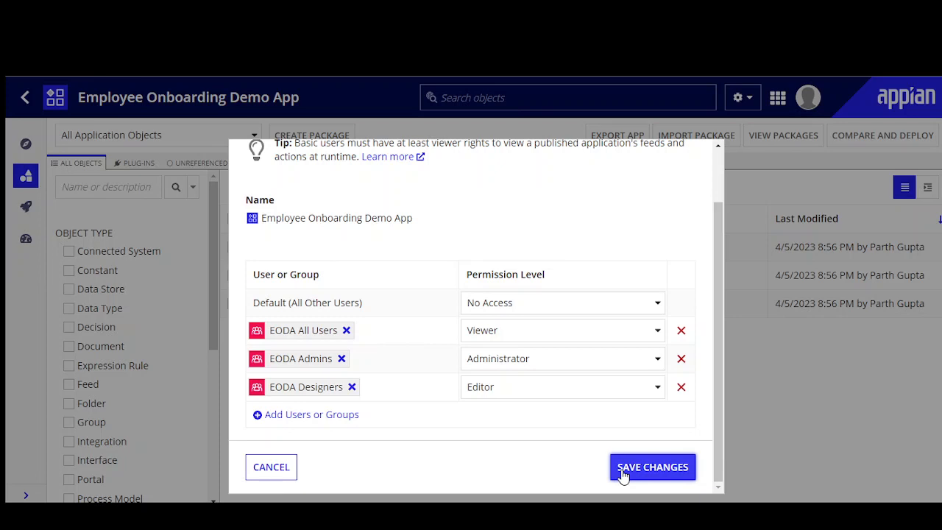
click(622, 472)
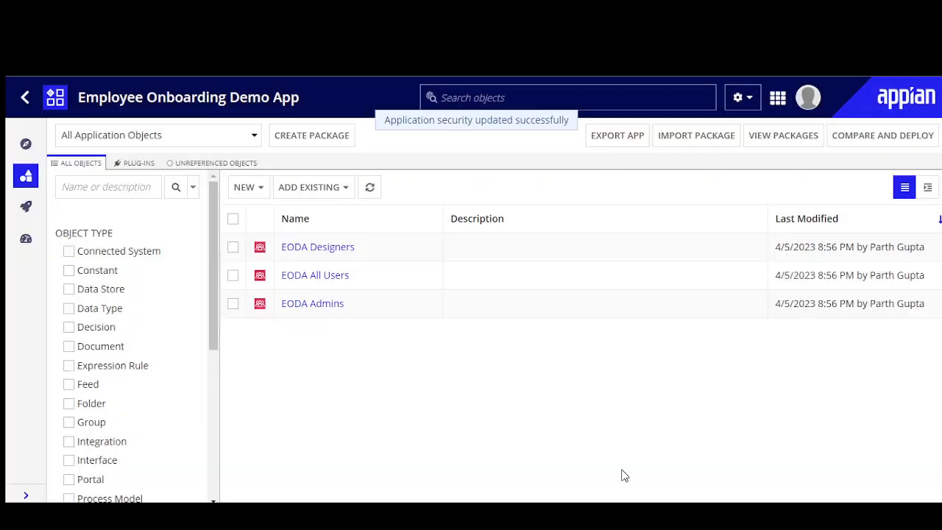